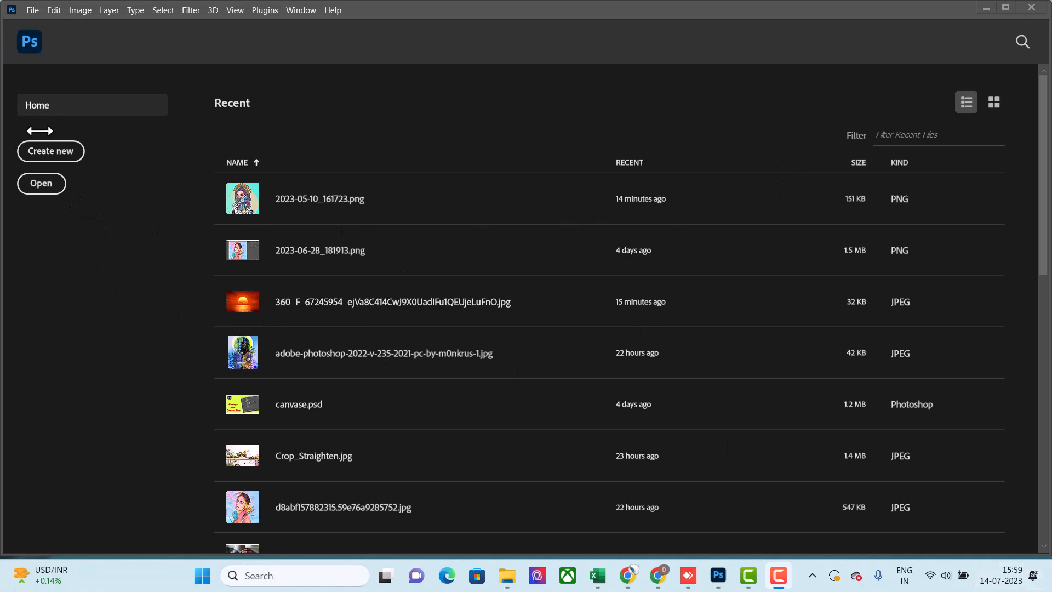
- Open the sunset image 360_F_67245954_ejVa8C414CwJ9X0UadIFu1QEUjeLuFnO from the Downloads folder
left_click(31, 184)
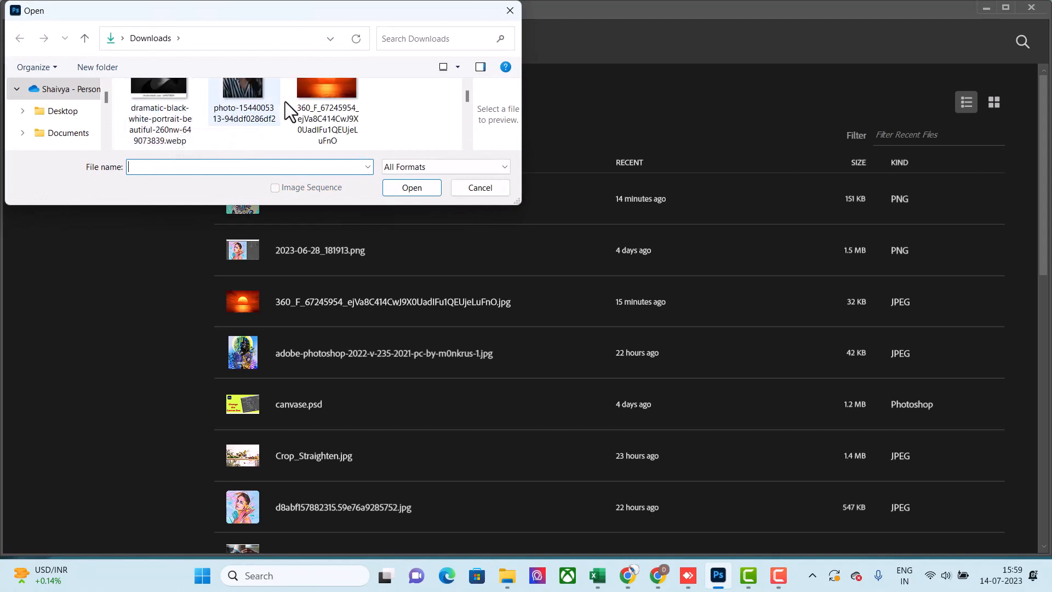
left_click(301, 89)
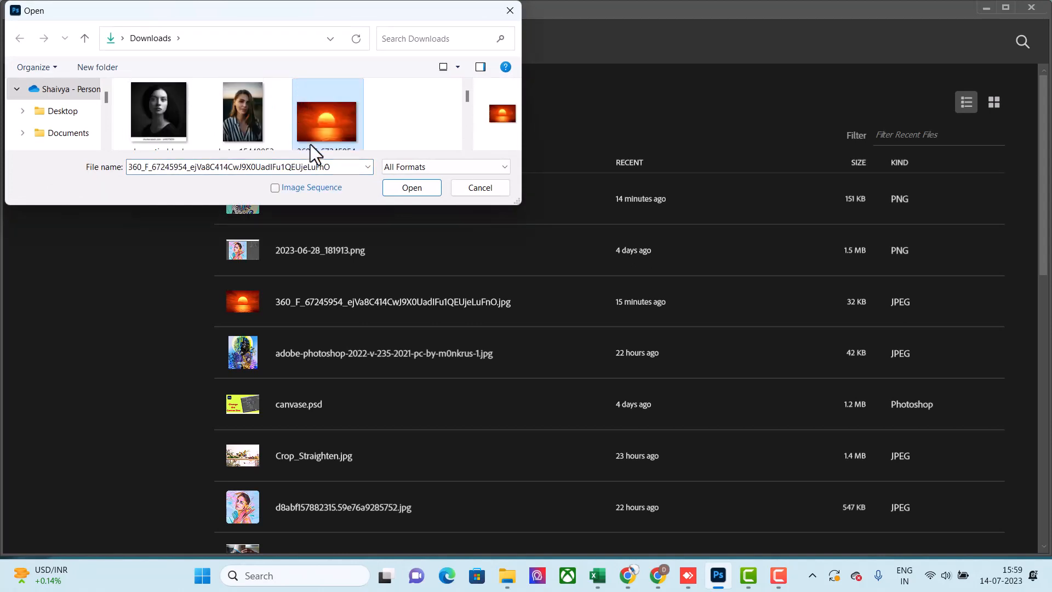
left_click(408, 191)
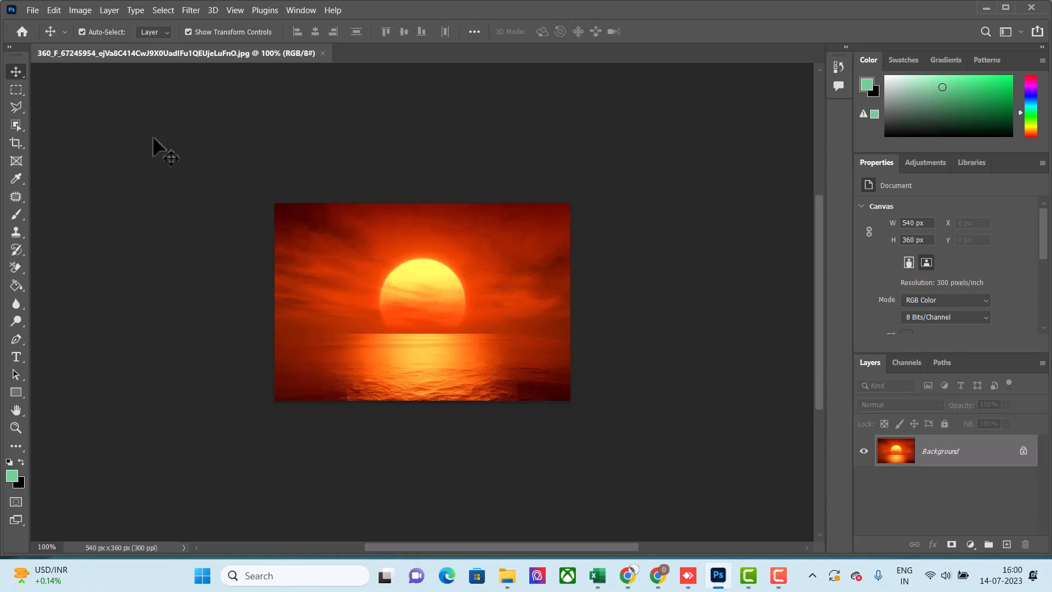
- Open the white unicorn image photoshop-ipad-subject-select.jpg from Downloads as a second document
left_click(32, 10)
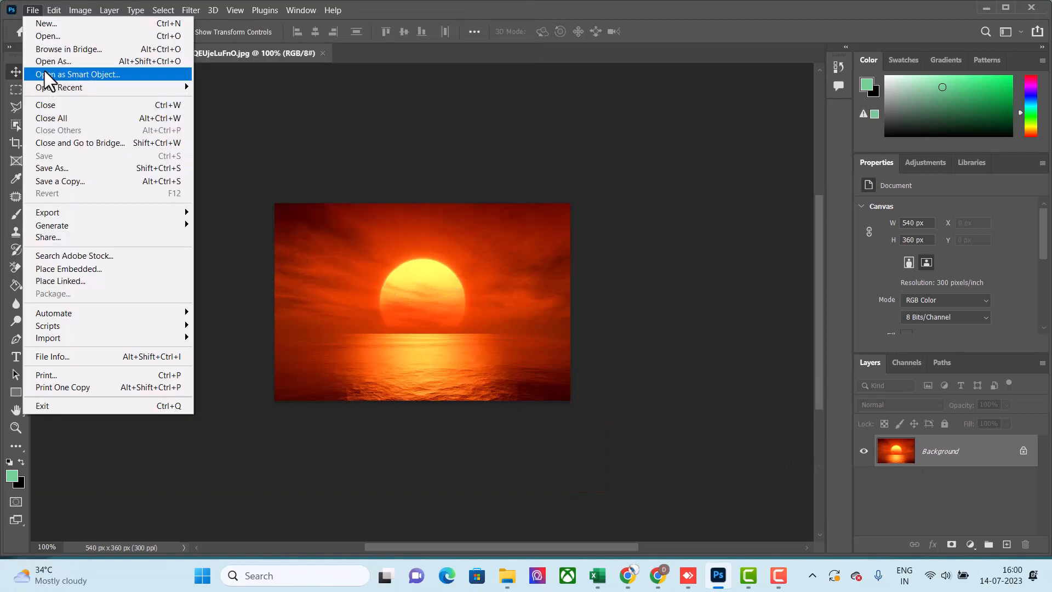
left_click(47, 34)
scroll(182, 113, "down", 10)
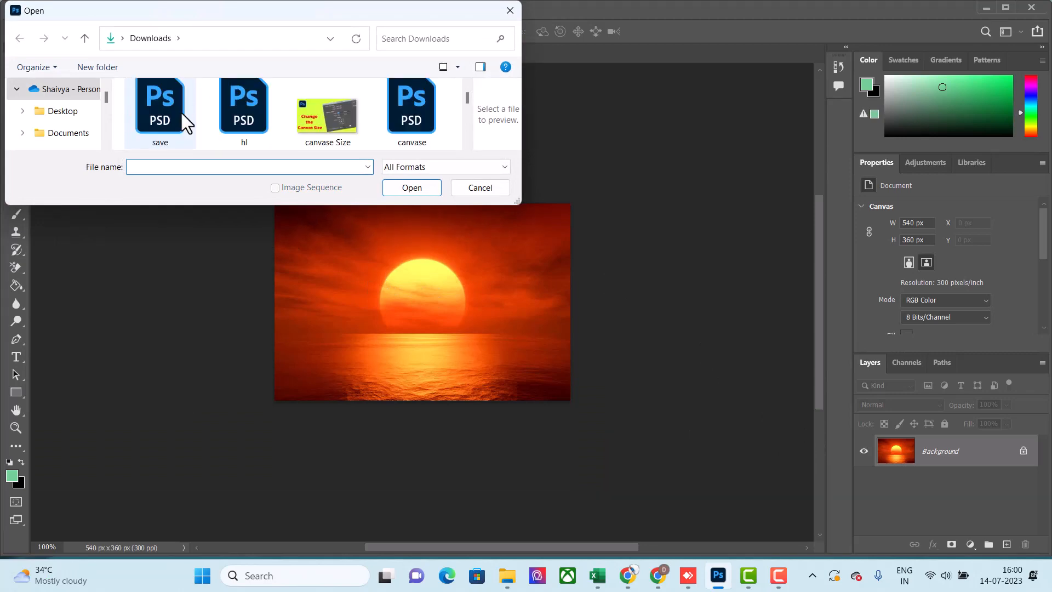
scroll(182, 113, "up", 3)
scroll(184, 113, "down", 3)
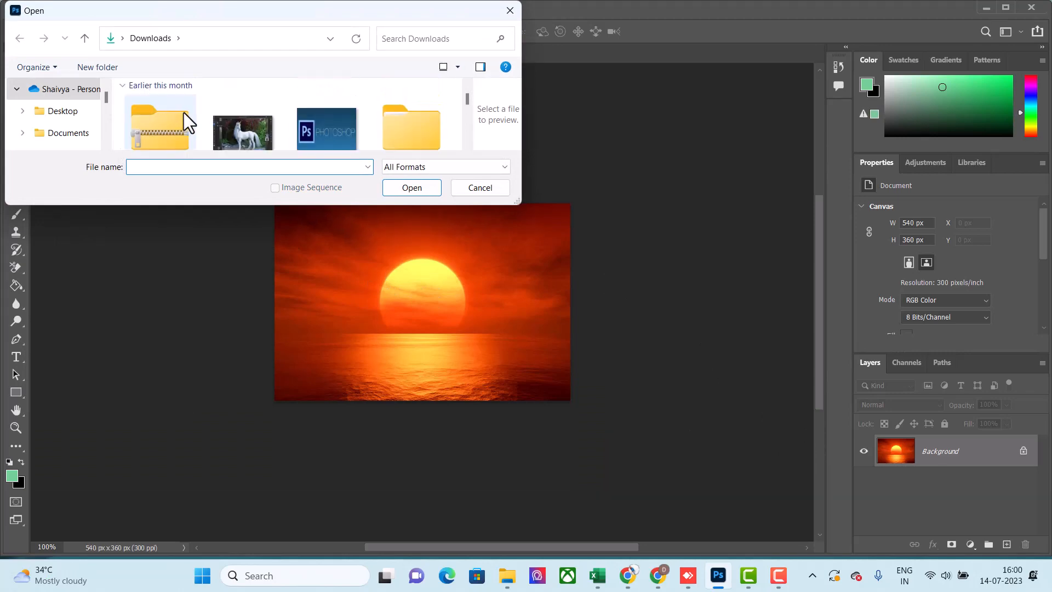
left_click(221, 129)
left_click(411, 189)
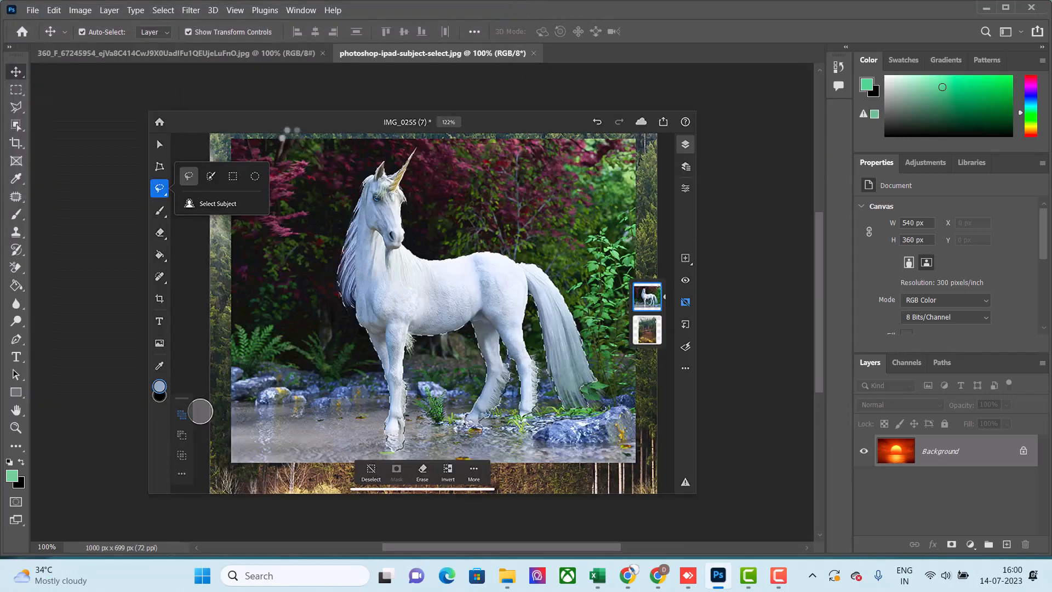
left_click(184, 53)
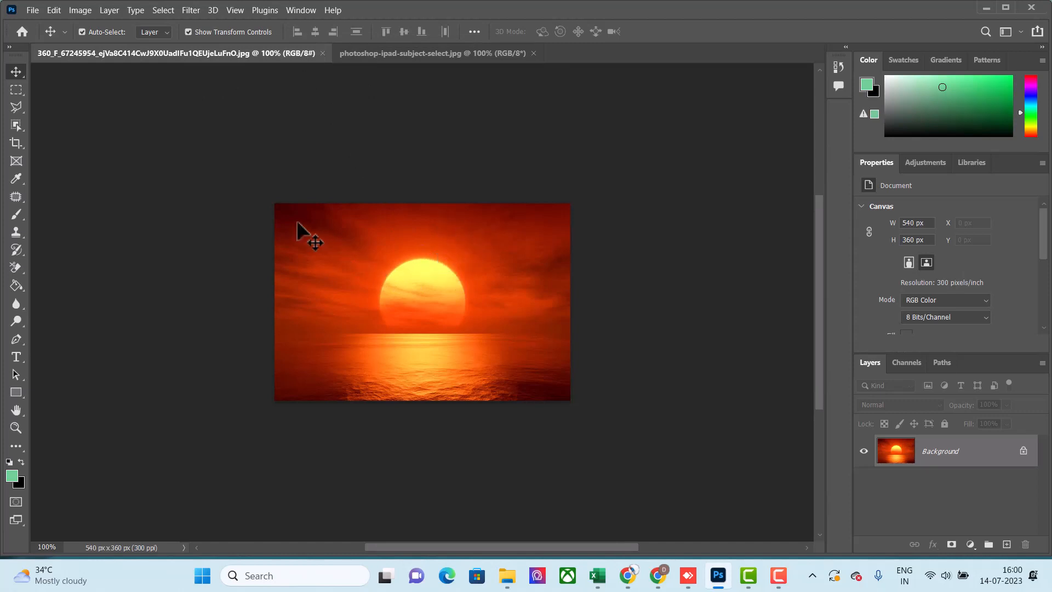
left_click(32, 9)
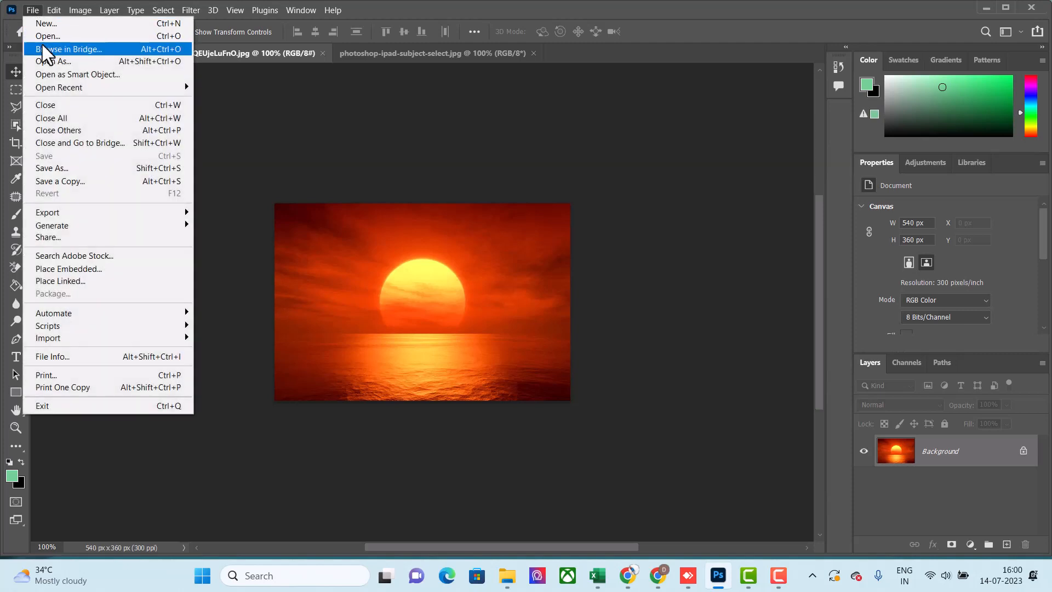
left_click(59, 269)
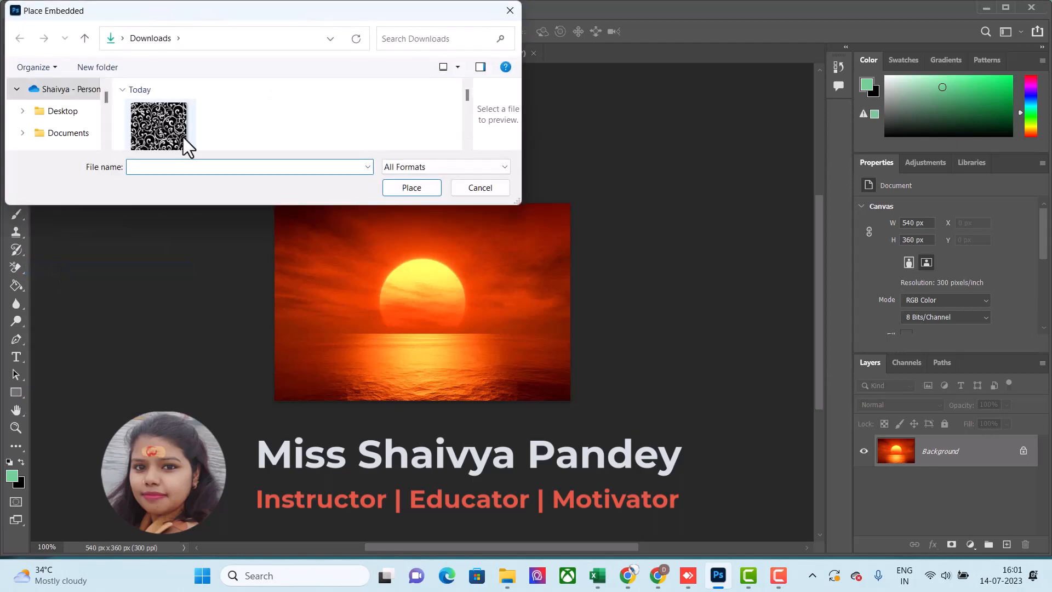
scroll(183, 137, "down", 1)
scroll(183, 137, "down", 2)
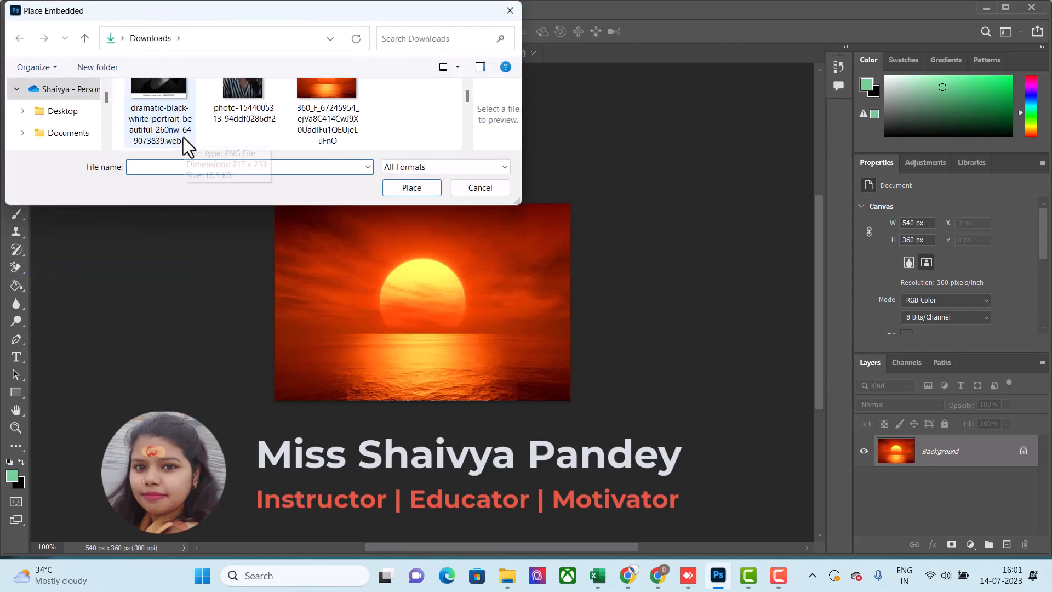
scroll(222, 121, "up", 1)
left_click(228, 122)
left_click(406, 191)
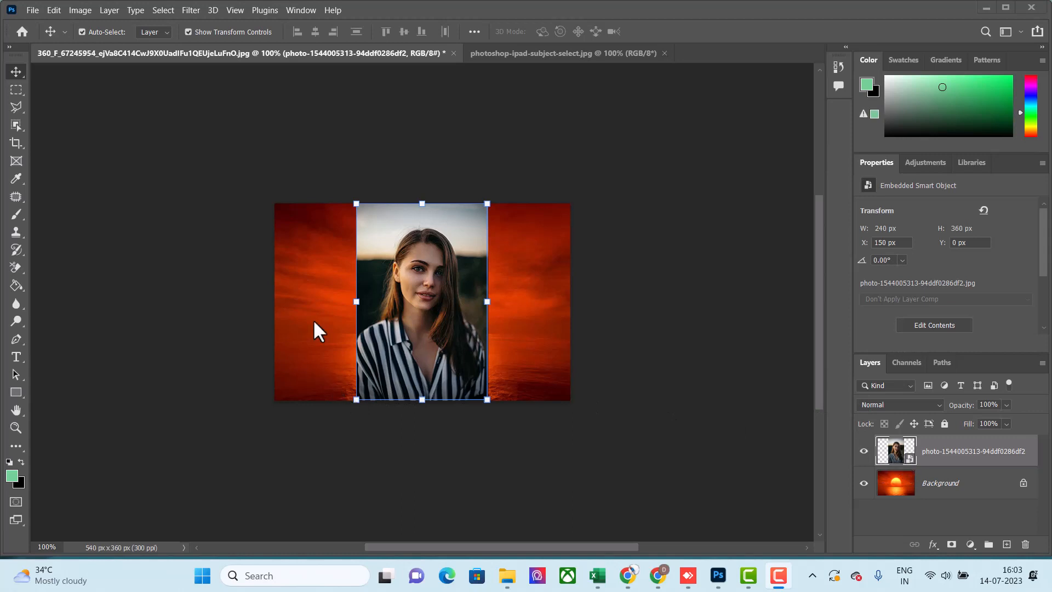
- Stretch the portrait with Free Transform to about 9.22% width and 5.77% height, spanning the full canvas height
left_click(55, 11)
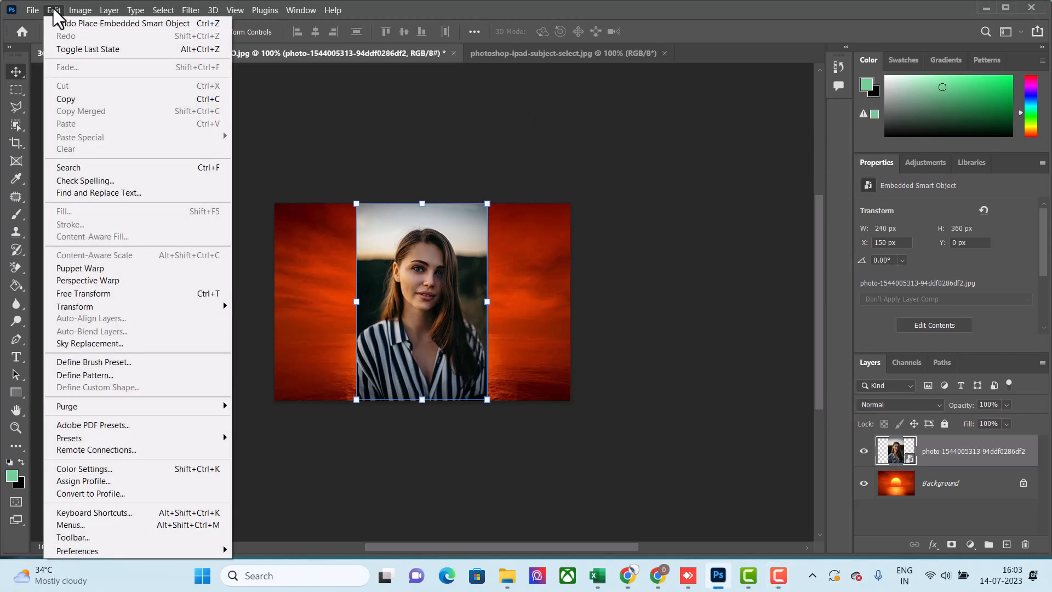
left_click(115, 296)
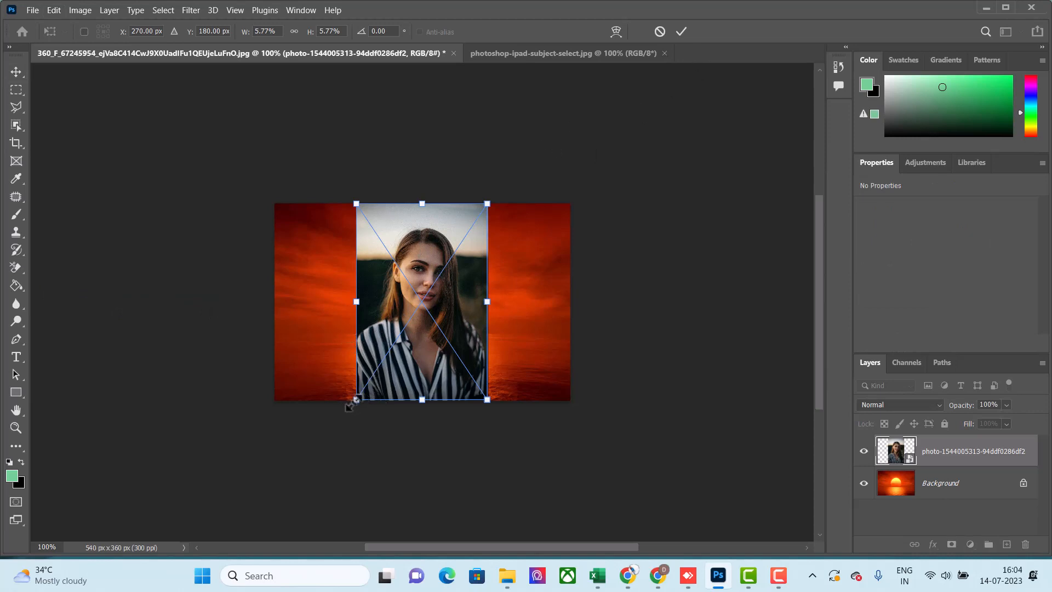
left_click_drag(352, 406, 302, 406)
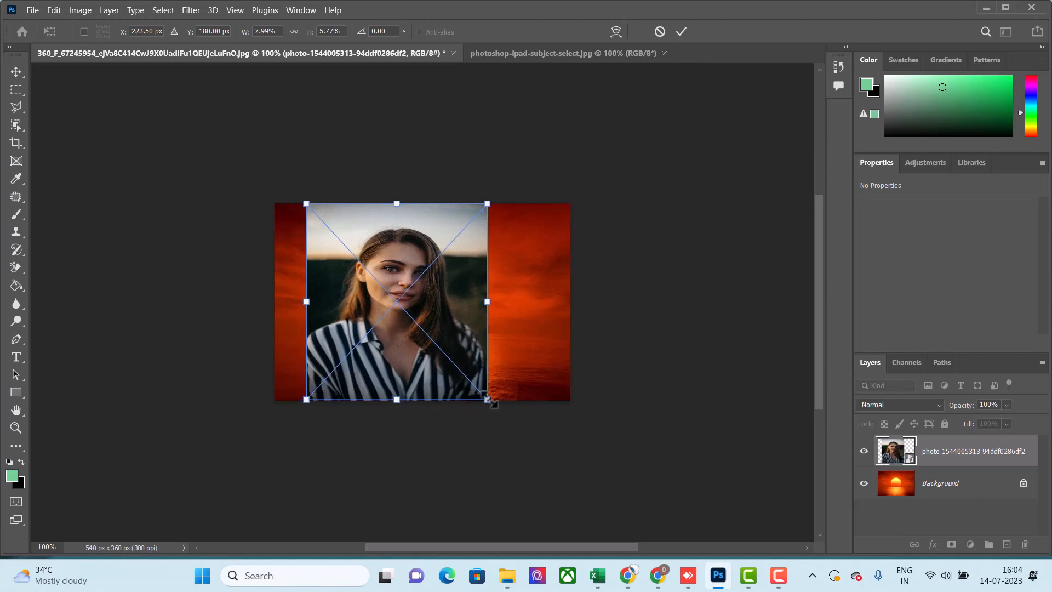
left_click_drag(489, 402, 569, 405)
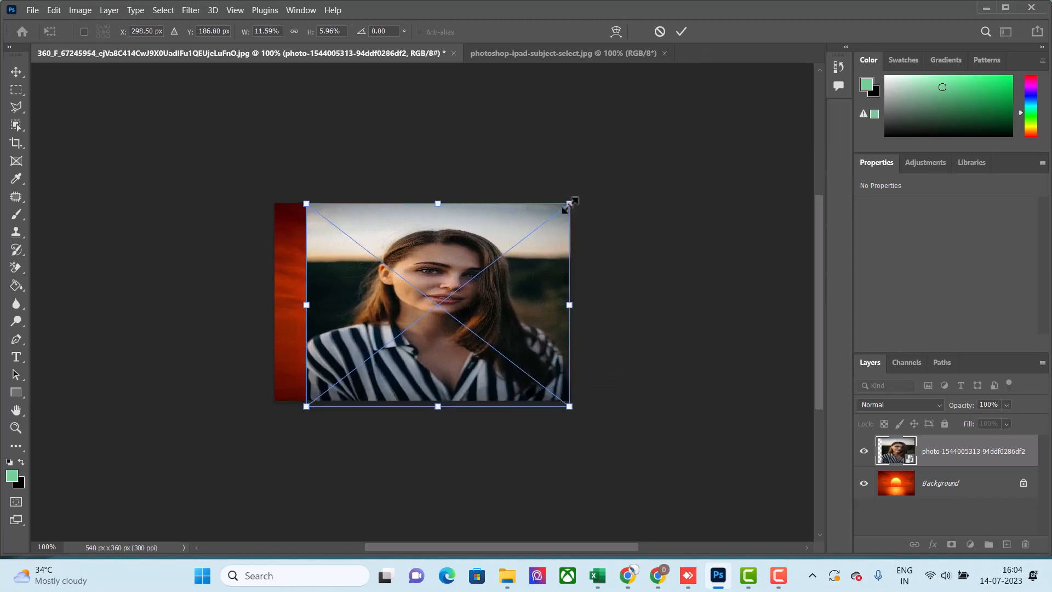
left_click_drag(570, 204, 515, 207)
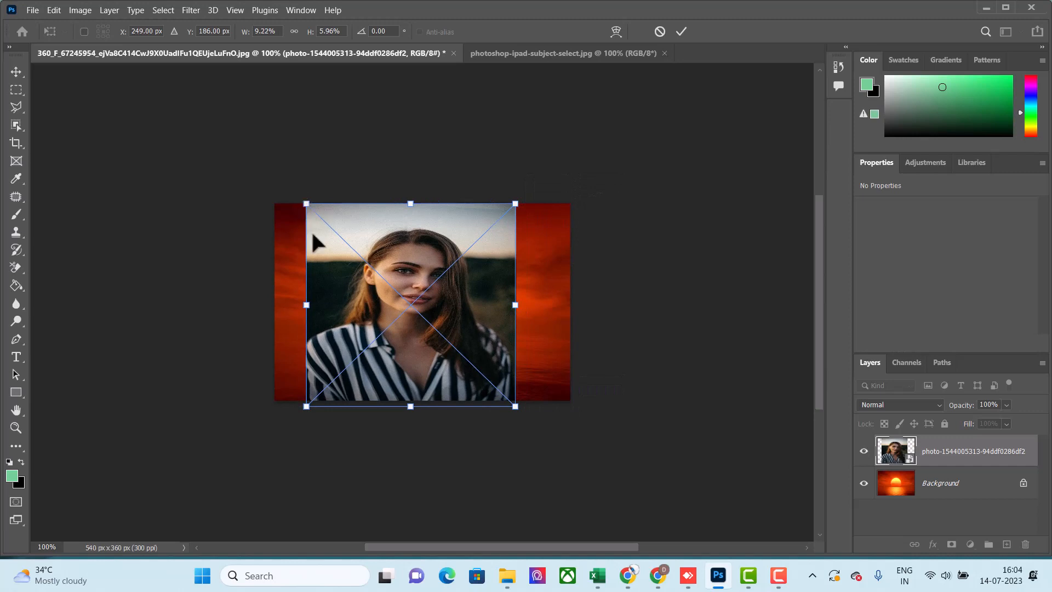
left_click_drag(306, 406, 306, 400)
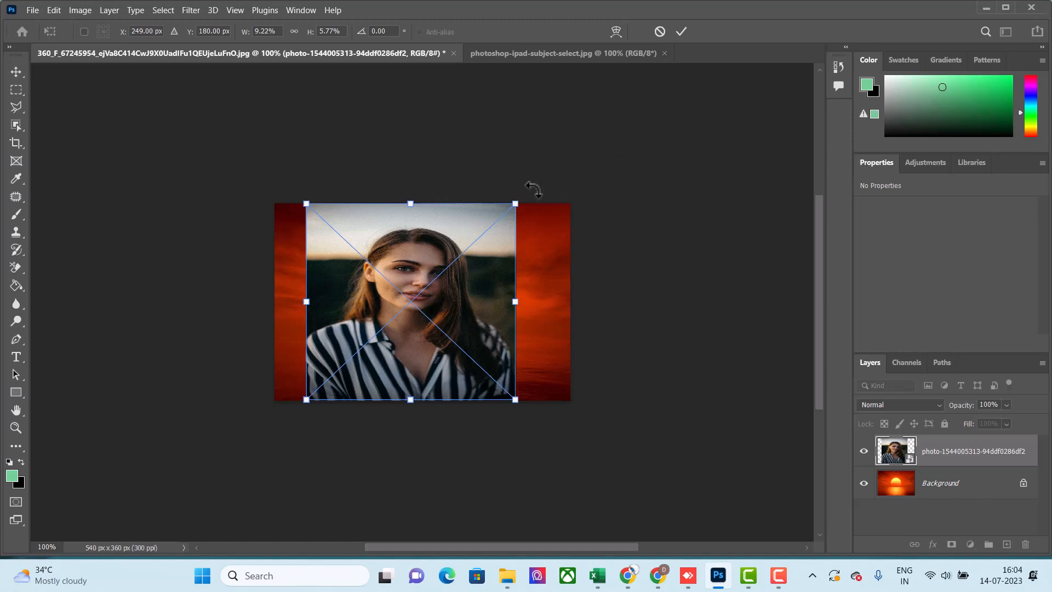
- Try rotating the portrait from its corners, bring it back to about 0.05°, commit the transform and deselect the layer
mouse_move(533, 189)
left_mouse_down()
mouse_move(554, 183)
mouse_move(540, 188)
mouse_move(550, 181)
mouse_move(541, 173)
left_mouse_up()
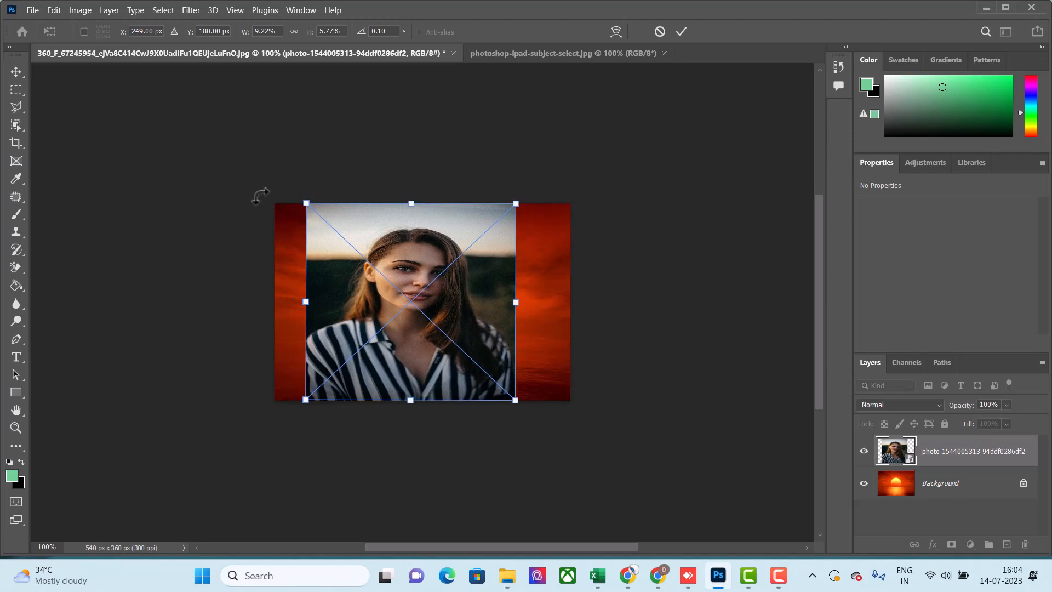
left_click_drag(258, 194, 262, 201)
left_click_drag(275, 418, 284, 426)
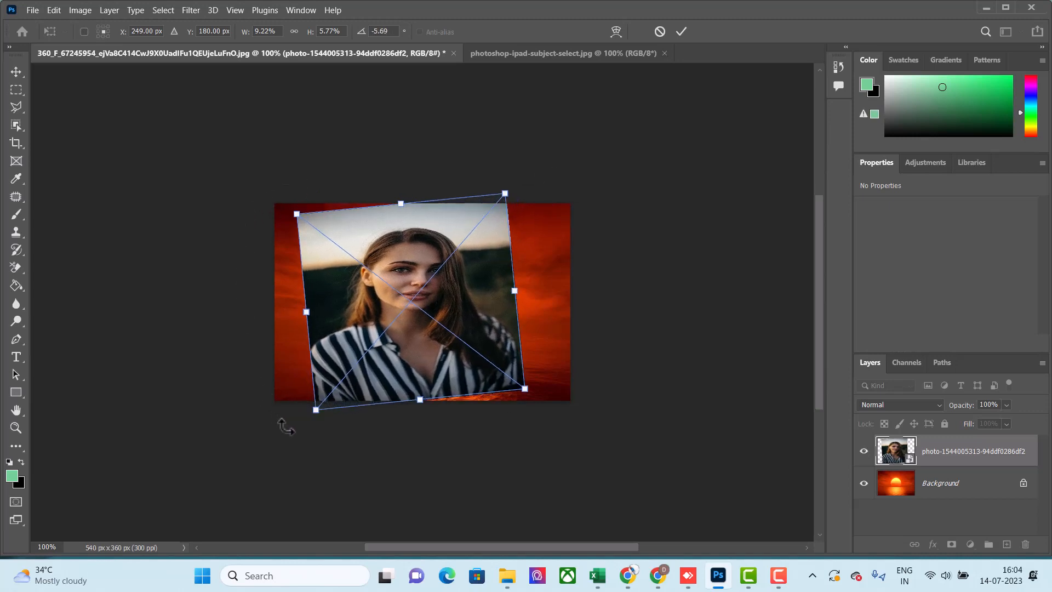
left_click_drag(557, 409, 555, 418)
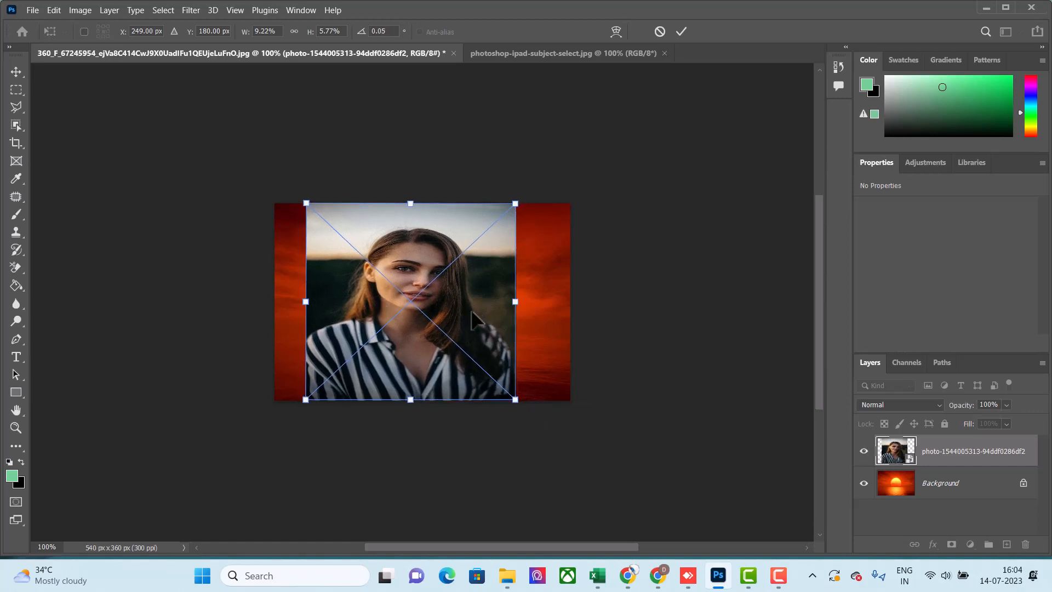
left_click(683, 30)
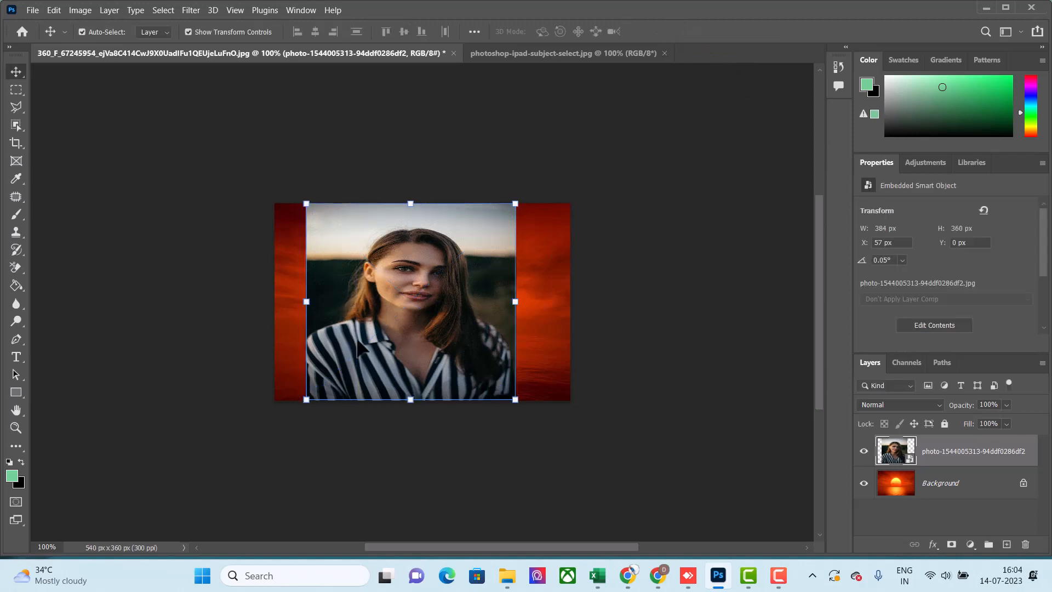
left_click(199, 303)
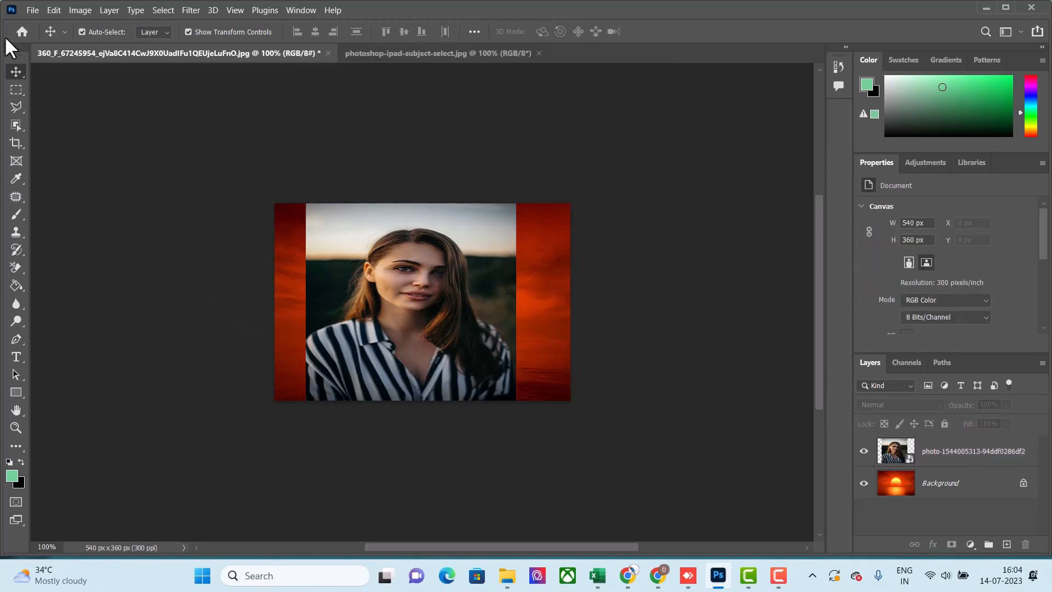
left_click(32, 10)
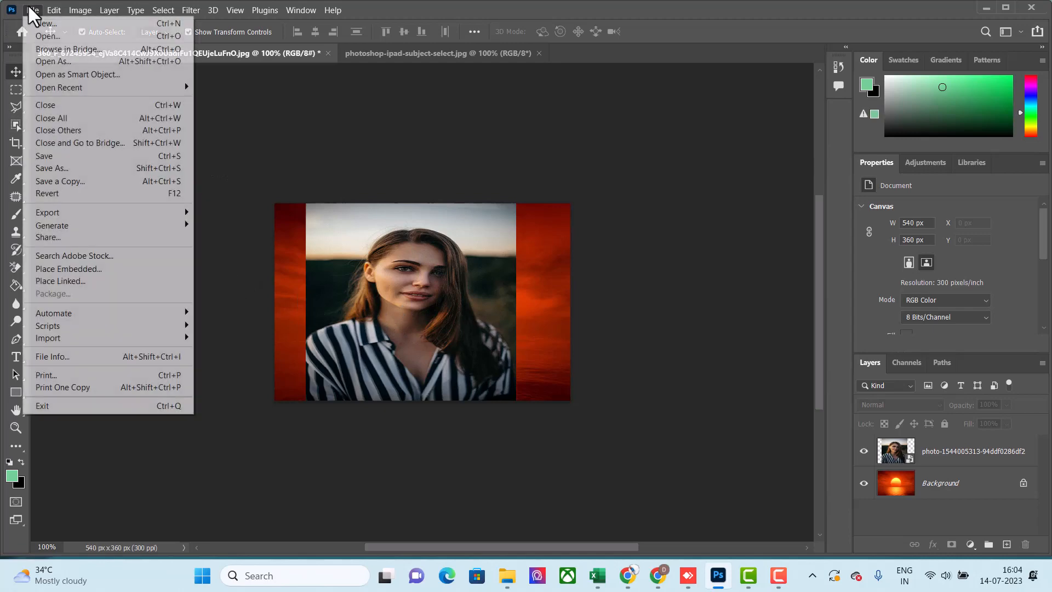
left_click(48, 38)
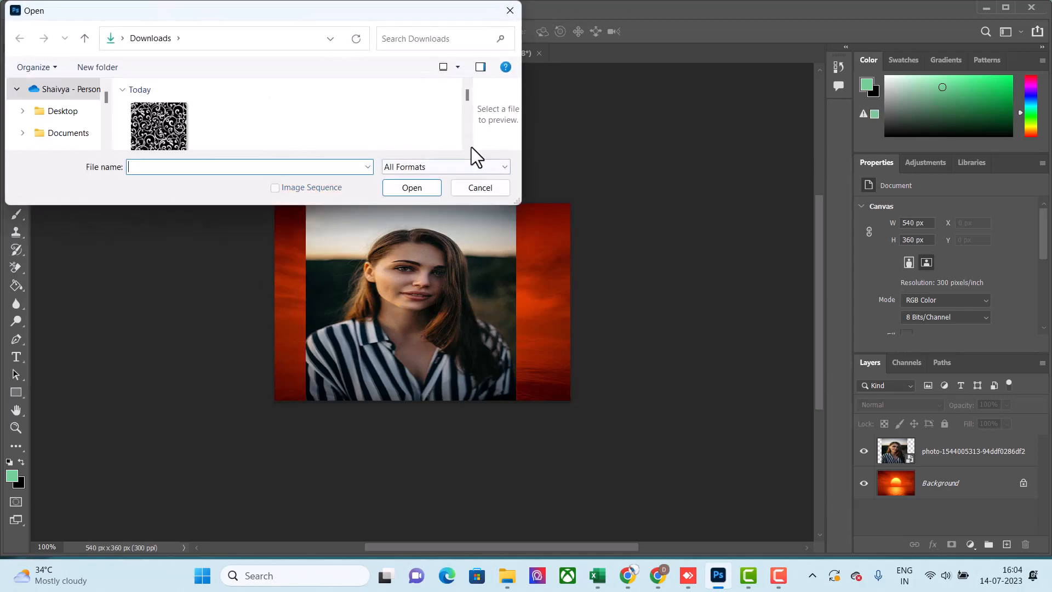
left_click(511, 12)
- Place the illustration 2023-05-10_161723 from Downloads as an embedded image in the sunset document
left_click(29, 8)
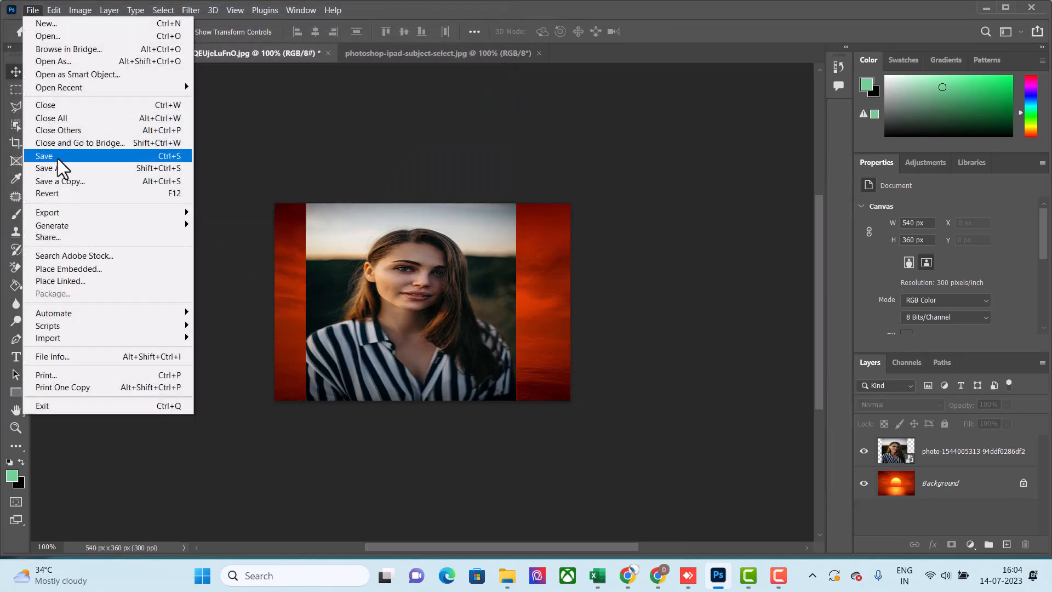
left_click(53, 269)
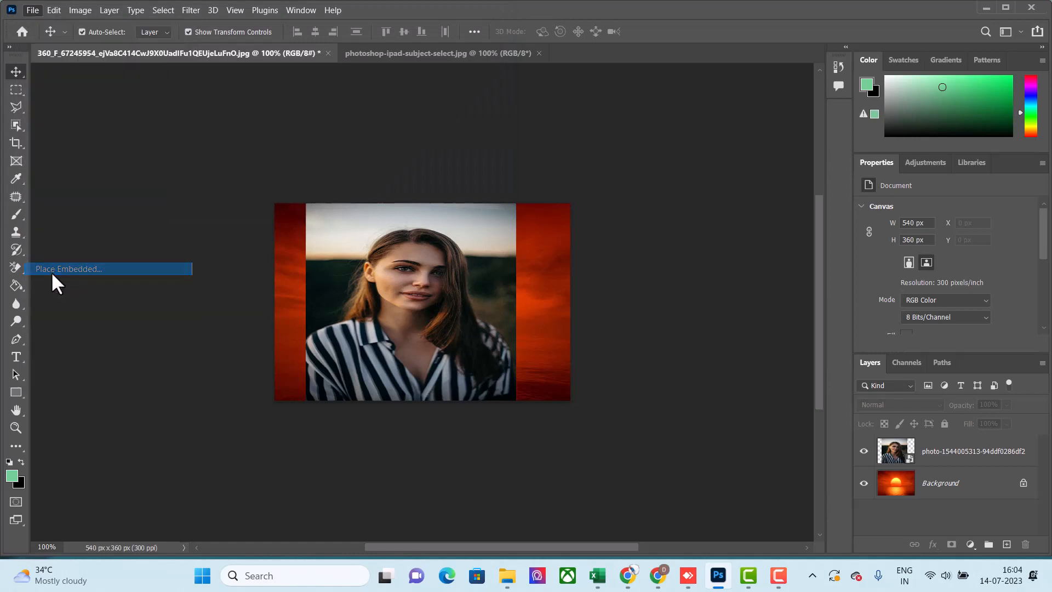
scroll(159, 126, "down", 3)
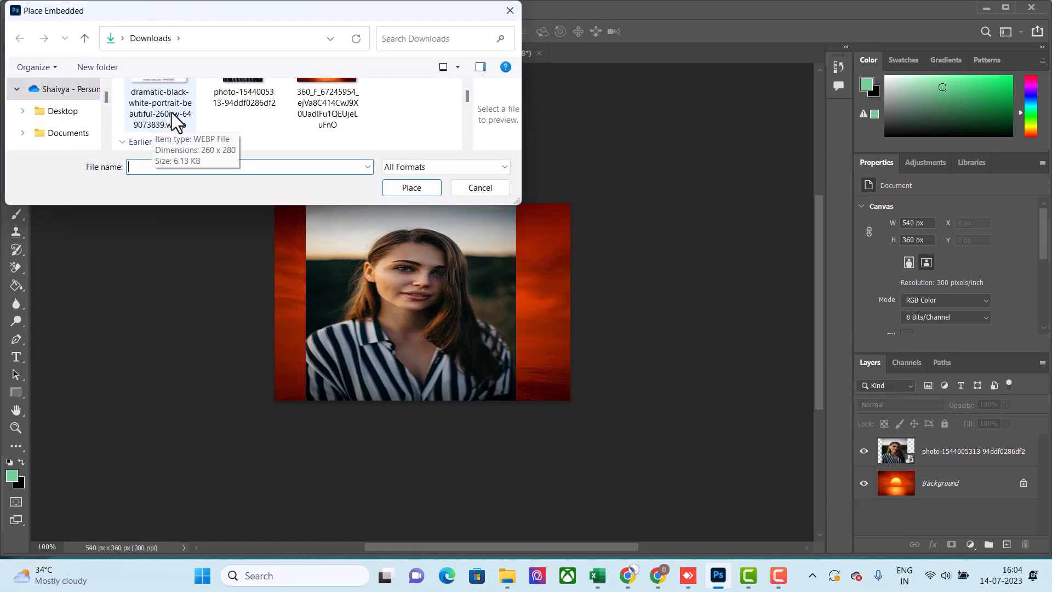
scroll(172, 120, "down", 8)
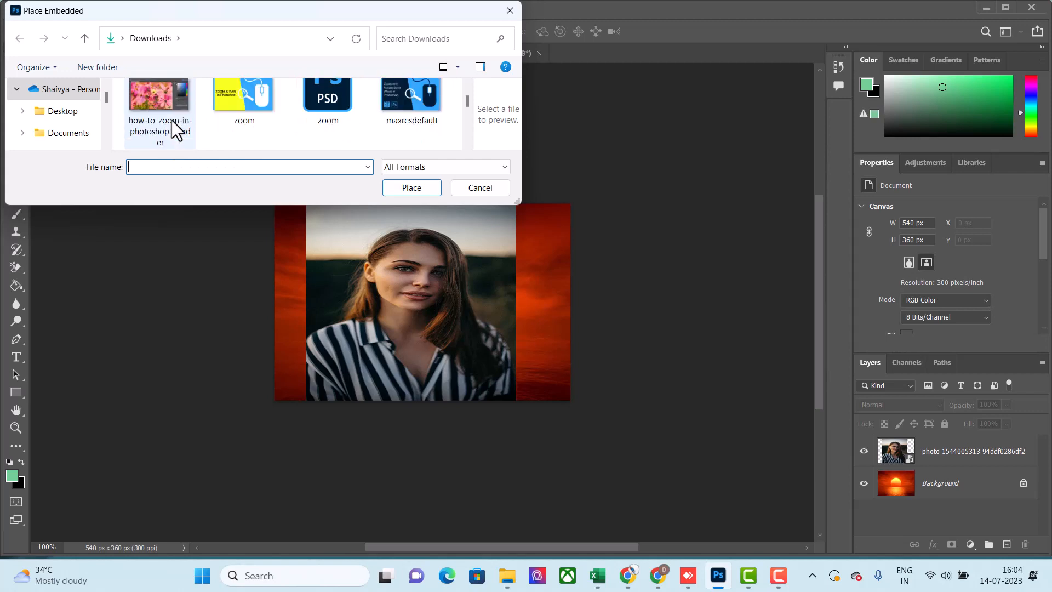
scroll(171, 117, "down", 8)
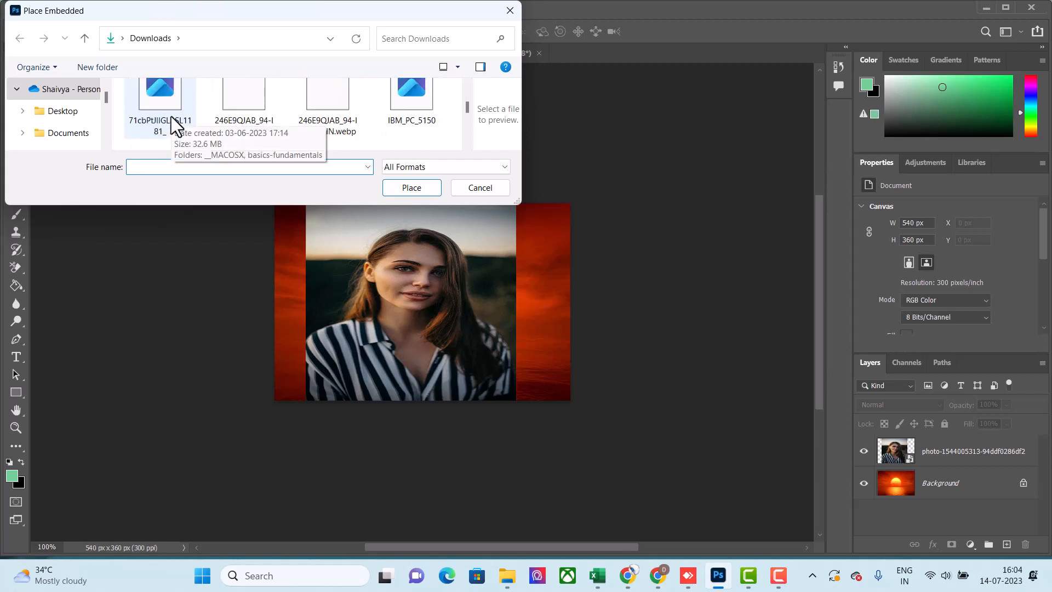
scroll(171, 115, "down", 6)
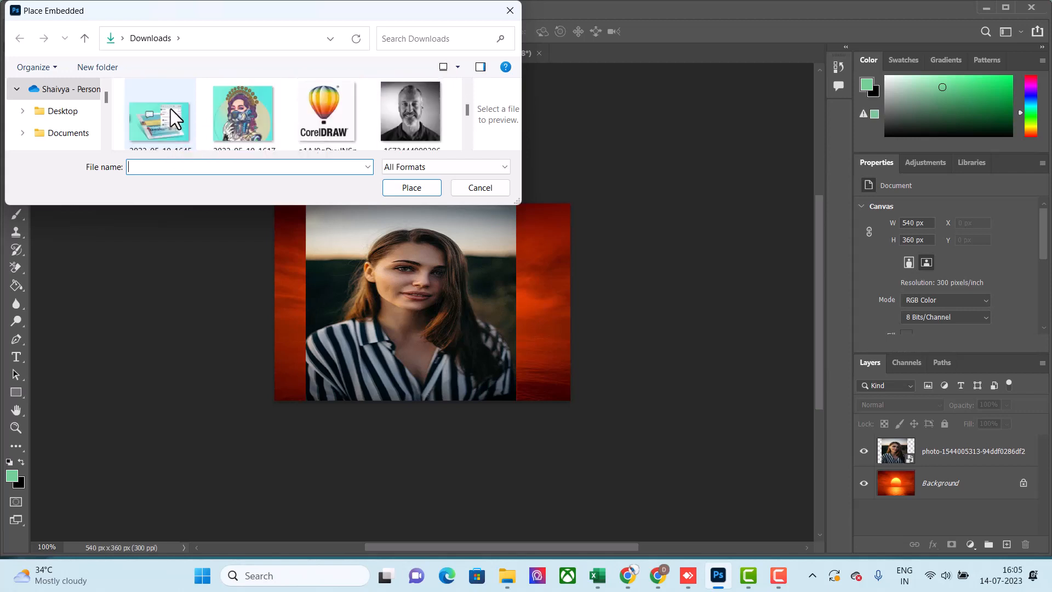
left_click(225, 122)
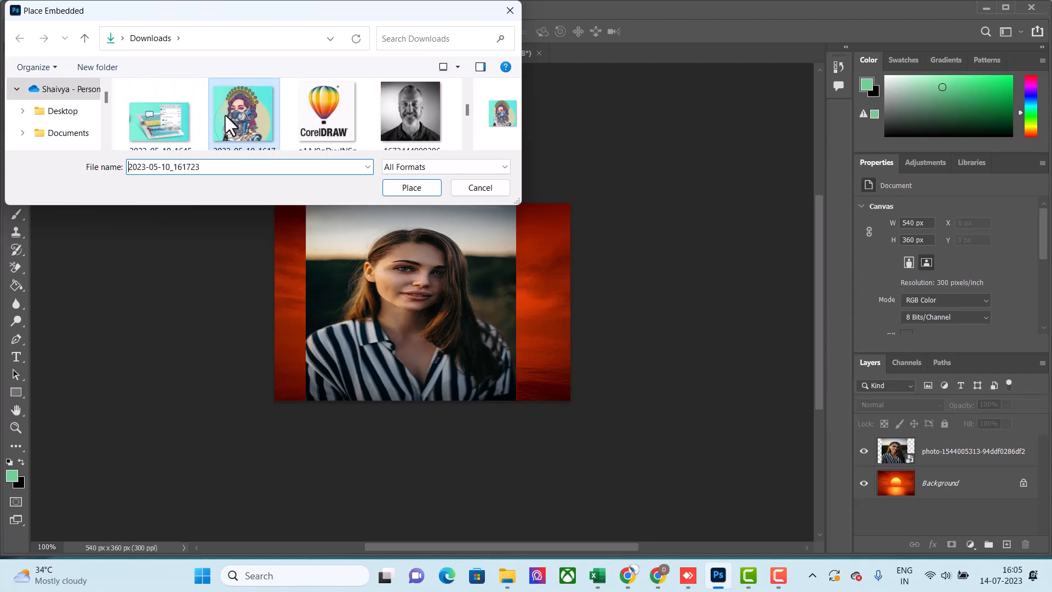
left_click(408, 187)
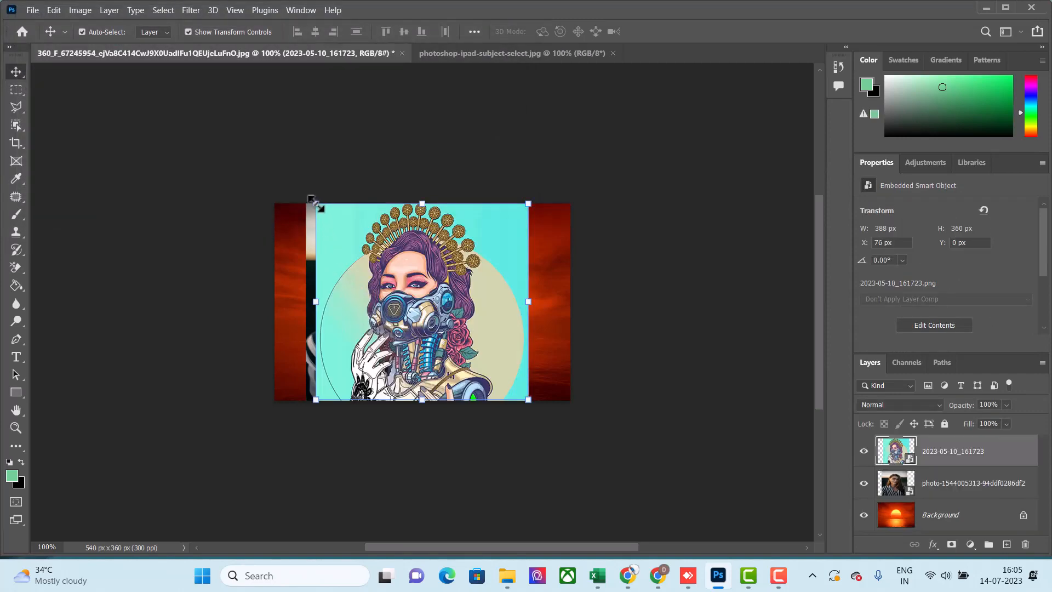
- Shrink the placed illustration with Free Transform to about 14.14% width and 11.69% height in the canvas's lower-right corner
left_click_drag(314, 200, 436, 313)
left_click_drag(570, 312, 568, 305)
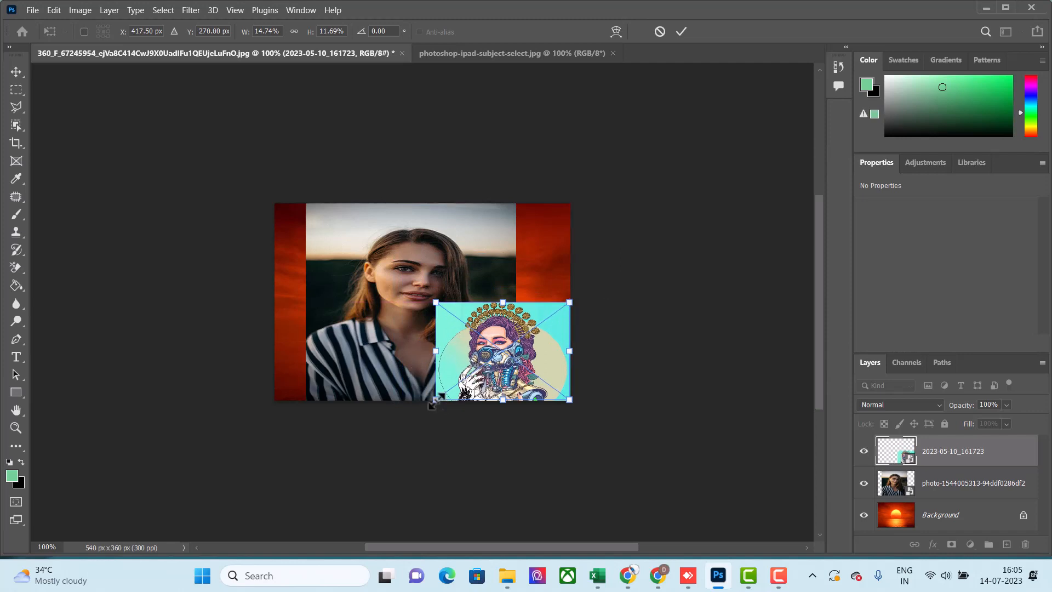
left_click_drag(434, 402, 439, 402)
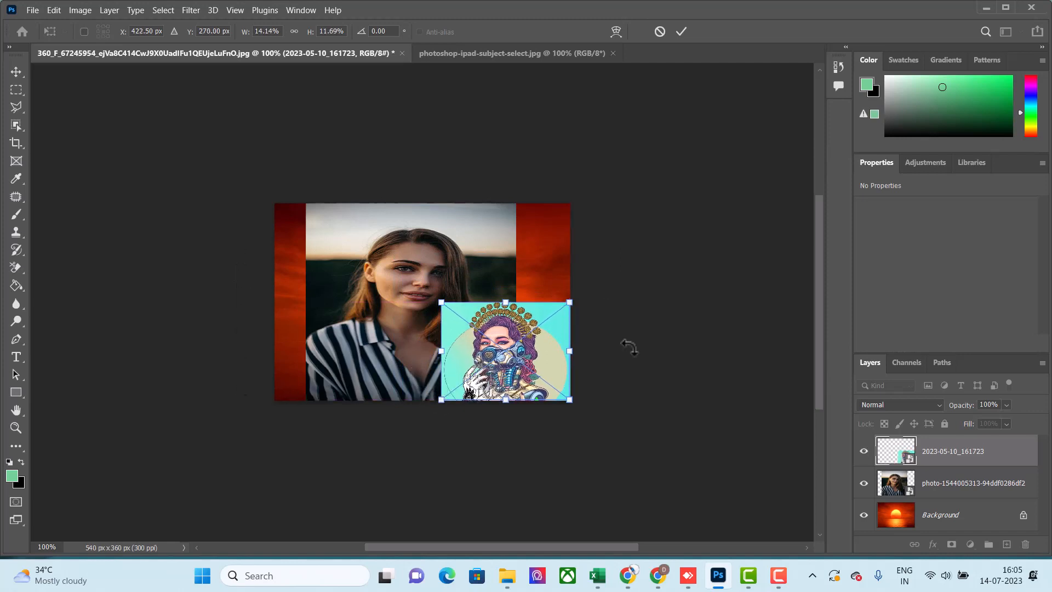
- Fine-tune the illustration with Free Transform to about 13.59% width and 11.04% height, keeping it in the lower-right corner, and commit the transform
left_click(53, 10)
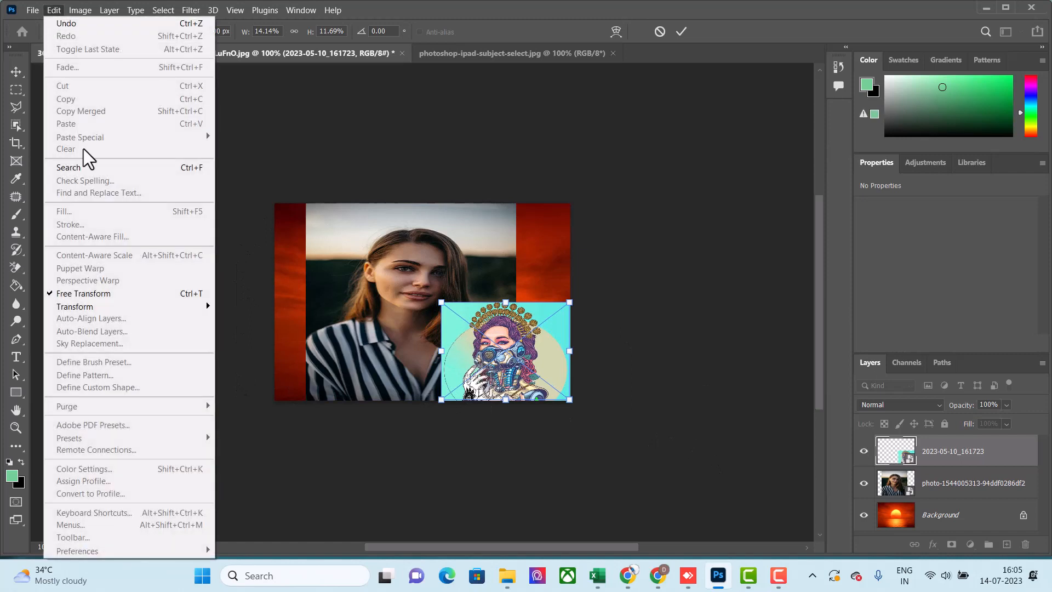
left_click(95, 294)
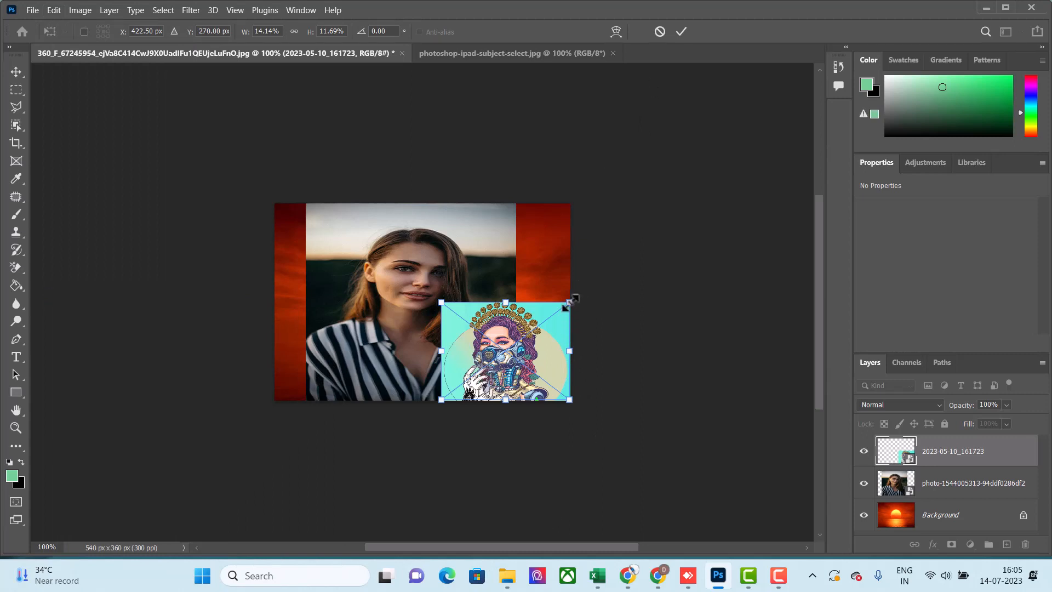
left_click_drag(572, 302, 568, 306)
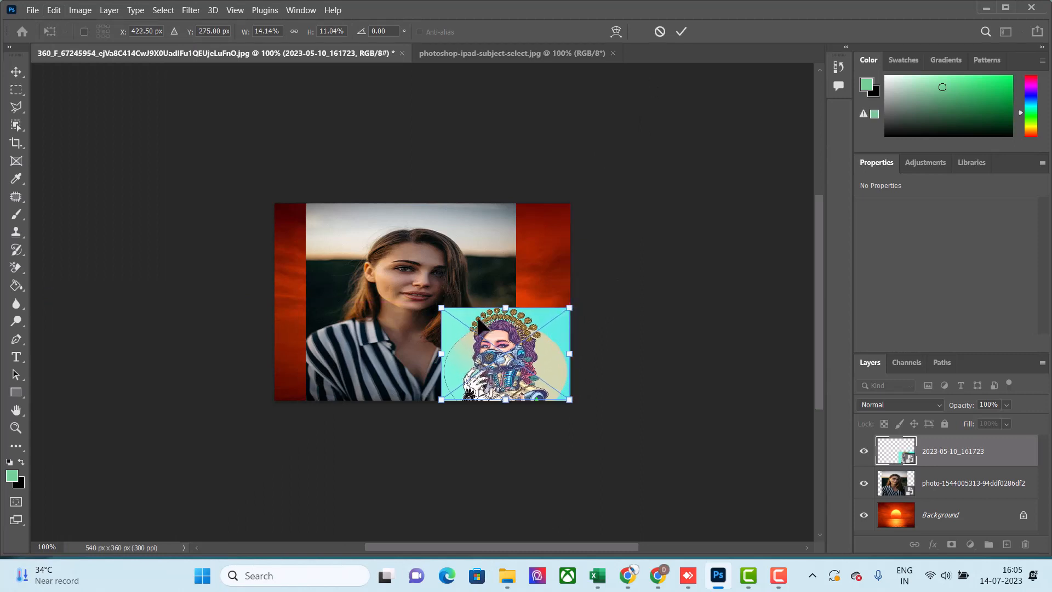
left_click_drag(441, 308, 446, 309)
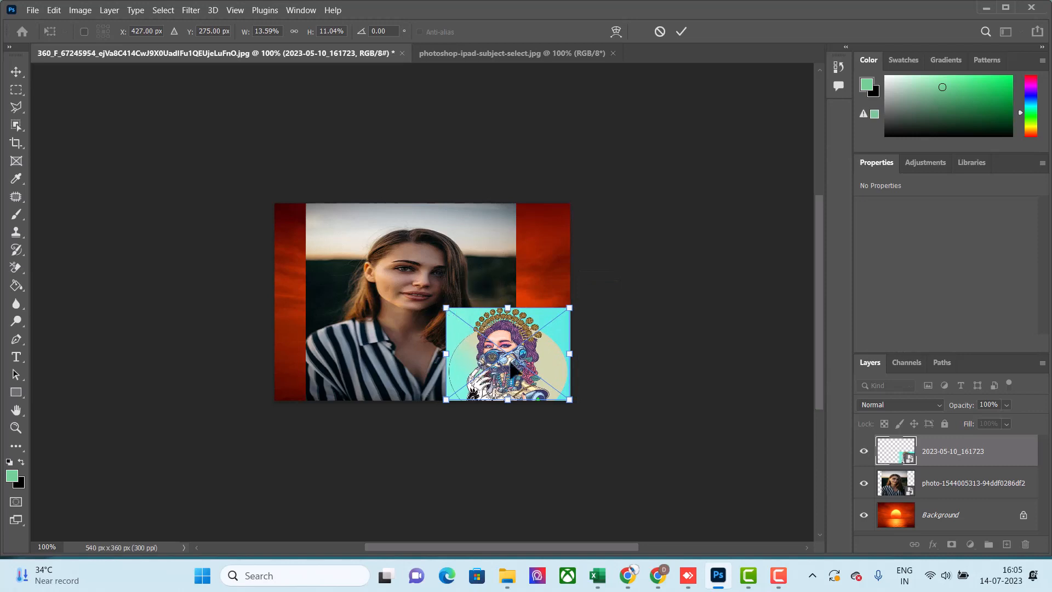
left_click(680, 32)
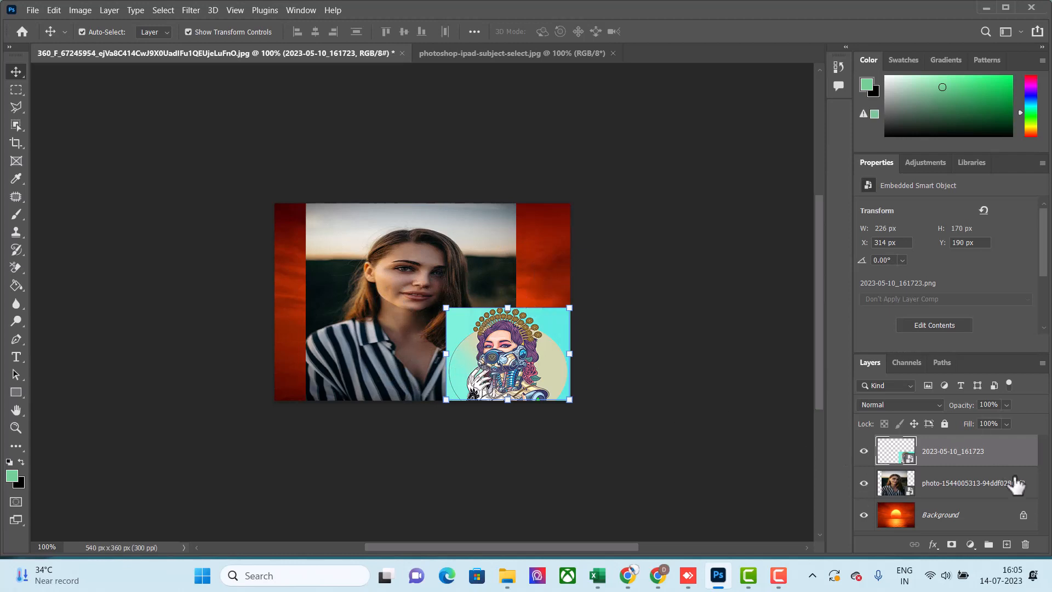
- Lower the opacity of the illustration and portrait layers so the sunset background shows through, leaving no layer selected
left_click(1006, 406)
left_click_drag(992, 418, 997, 418)
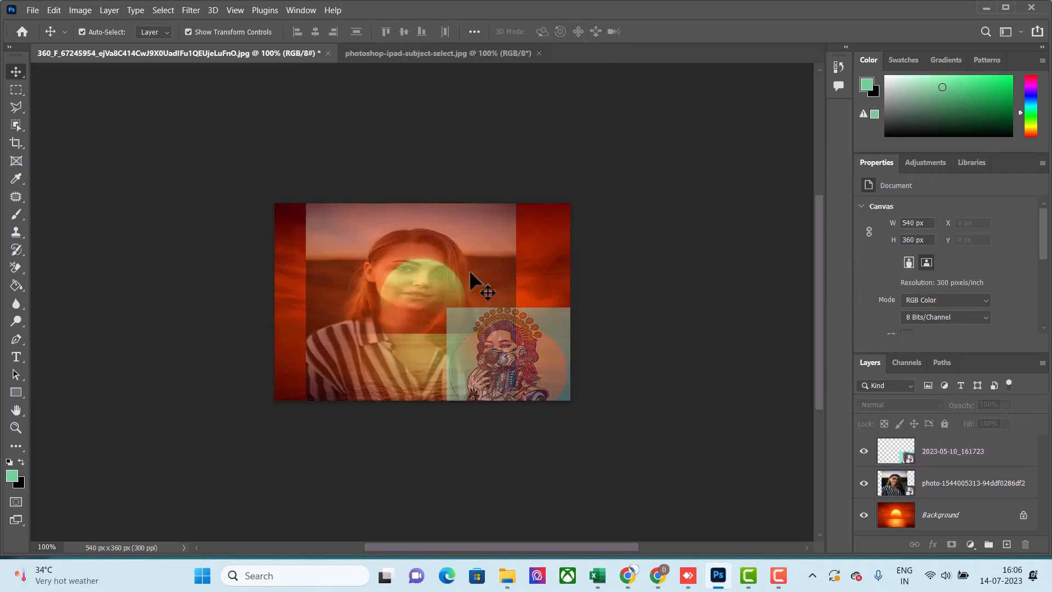